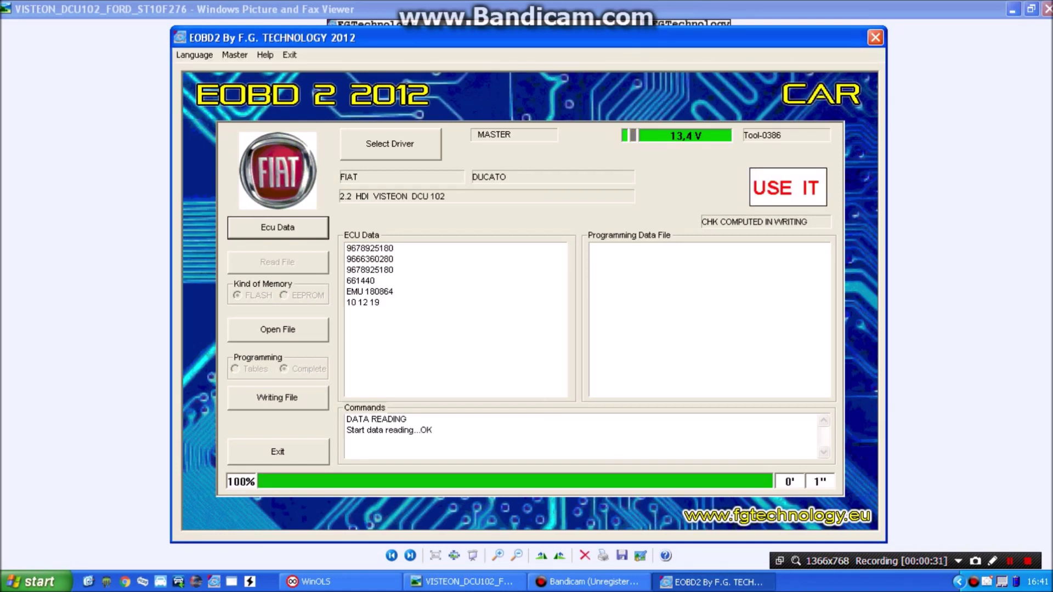
Try to write the file WinOLS (Fiat Ducato OLD (VIRGIN) - DCU-102) to the ECU and dismiss the resulting notice
key("alt")
left_click(283, 336)
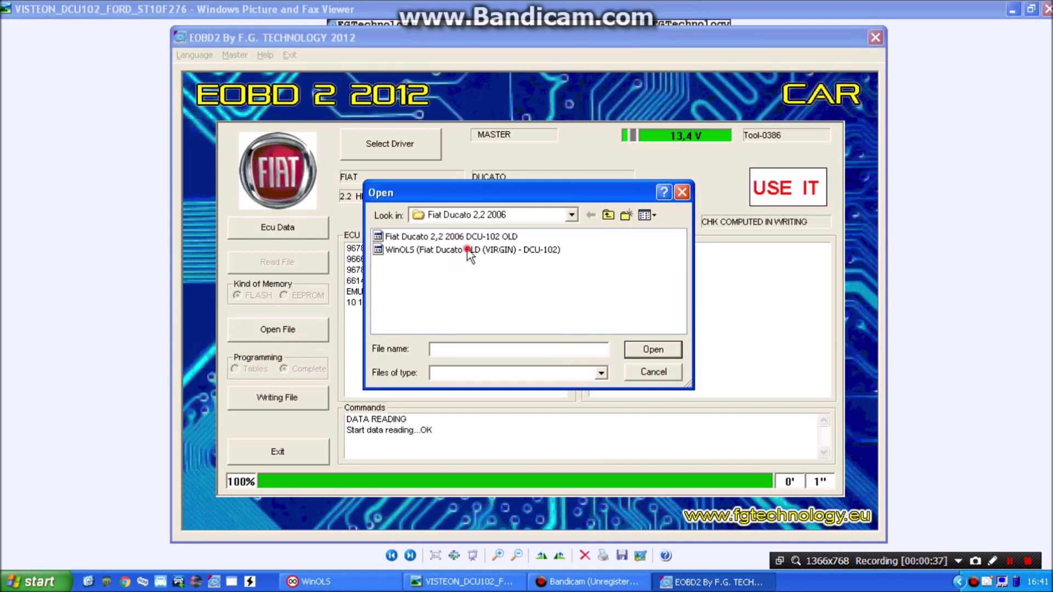
left_click(467, 249)
left_click(636, 350)
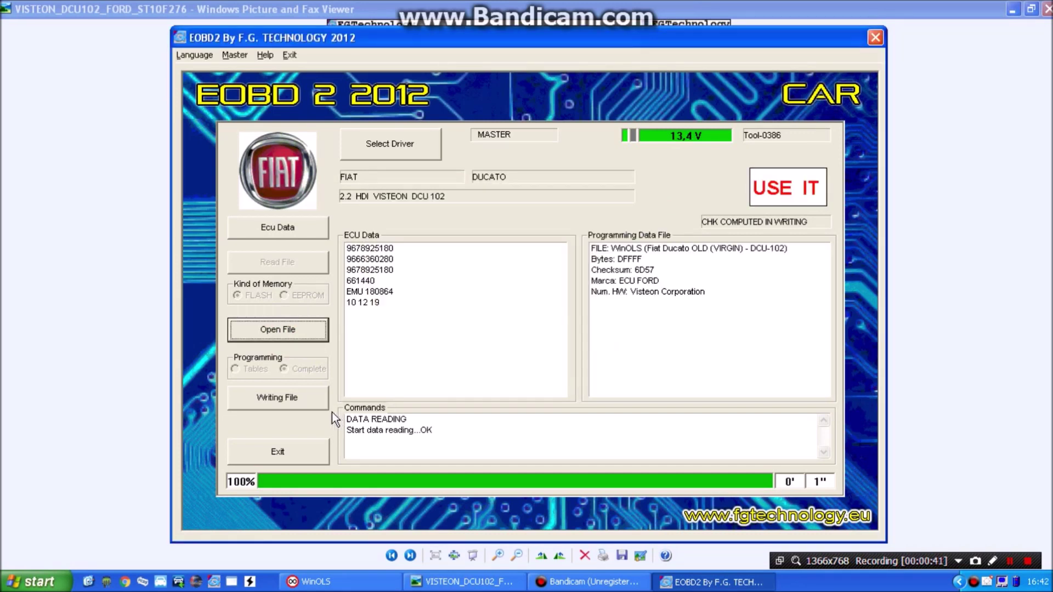
left_click(303, 402)
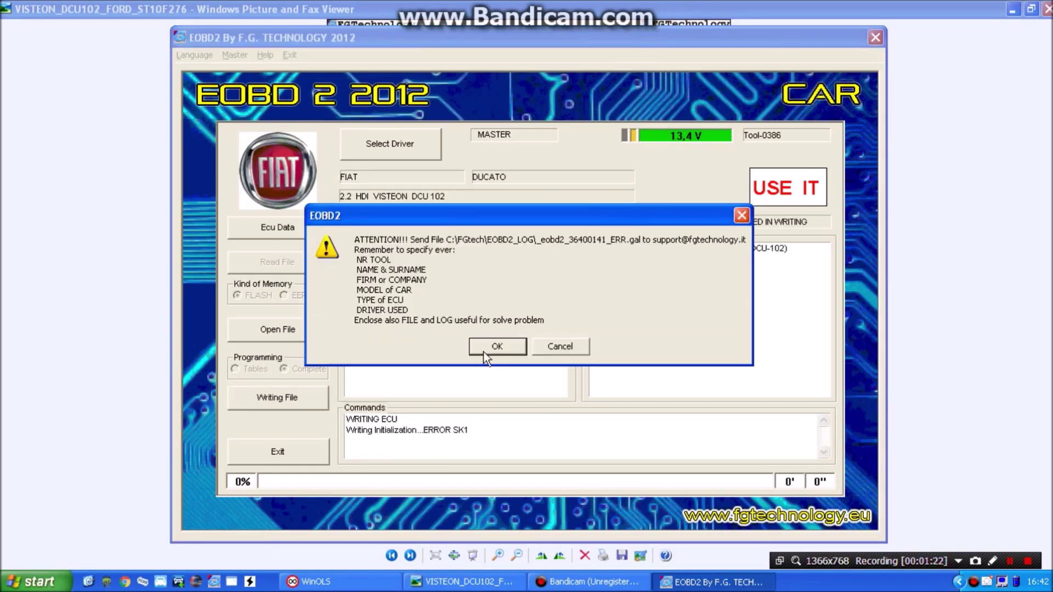
left_click(492, 345)
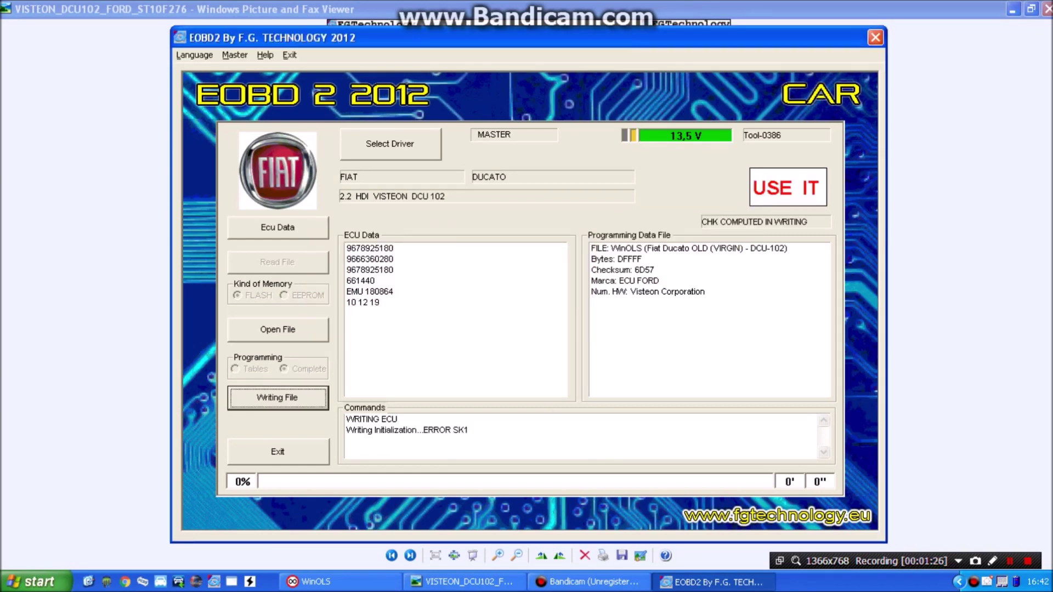
Try to write the file Fiat Ducato 2,2 2006 DCU-102 OLD to the ECU, dismiss the notice, and exit the tool
left_click(268, 329)
double_click(451, 237)
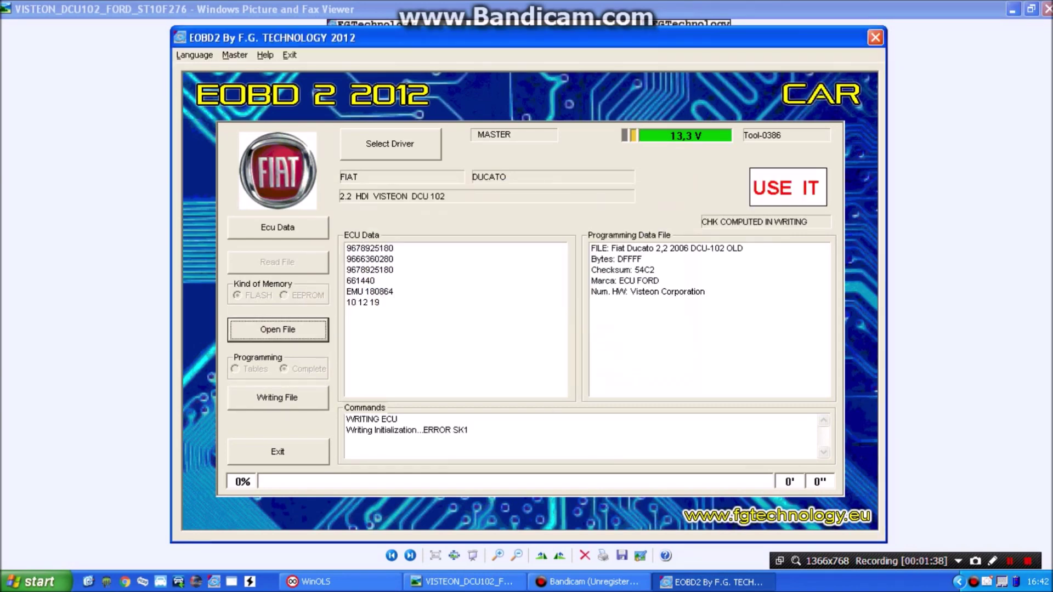
left_click(277, 397)
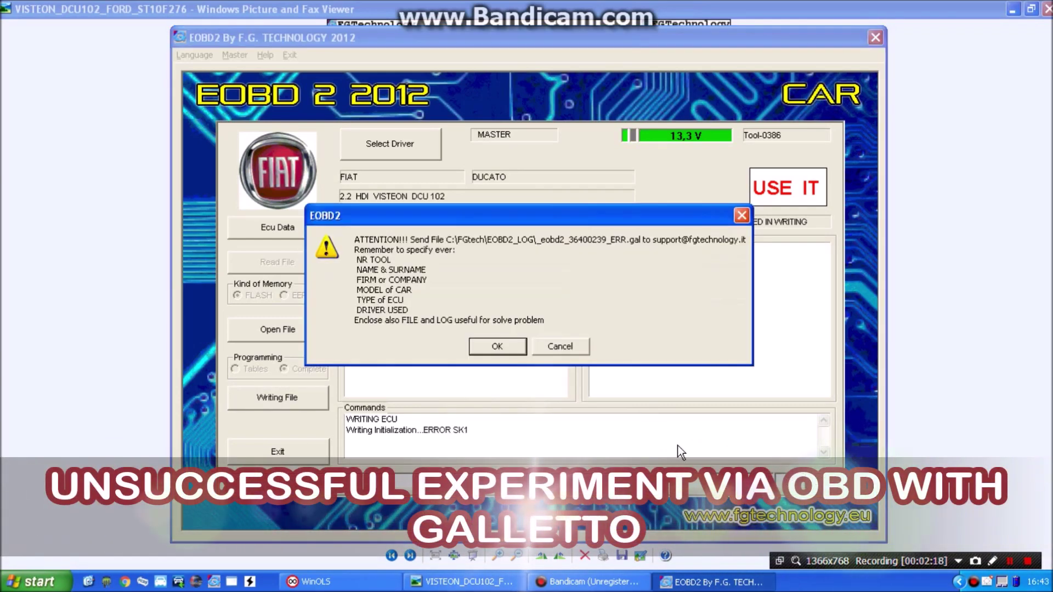
left_click(496, 347)
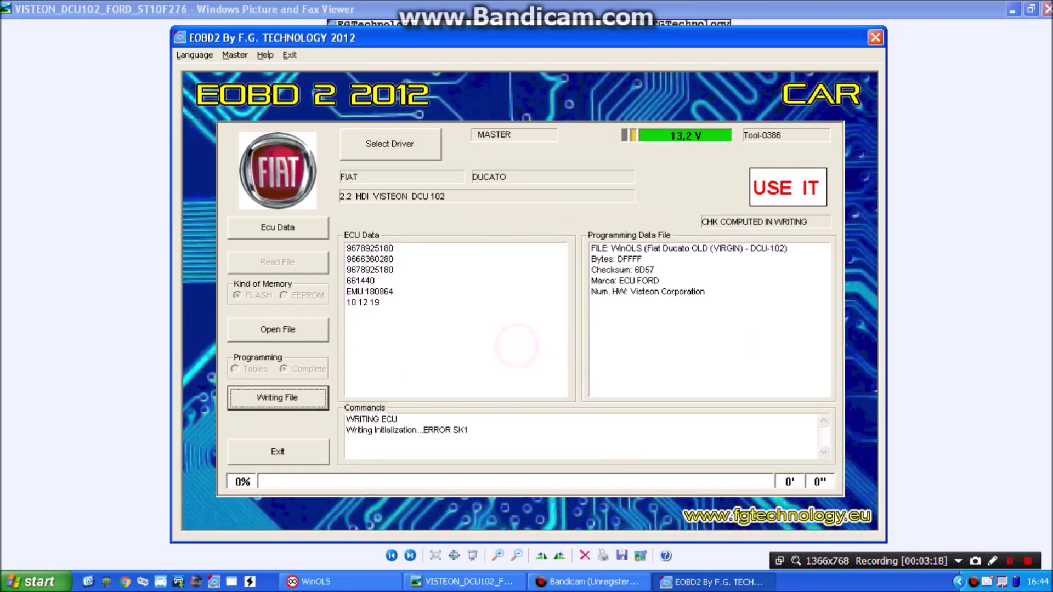
left_click(305, 449)
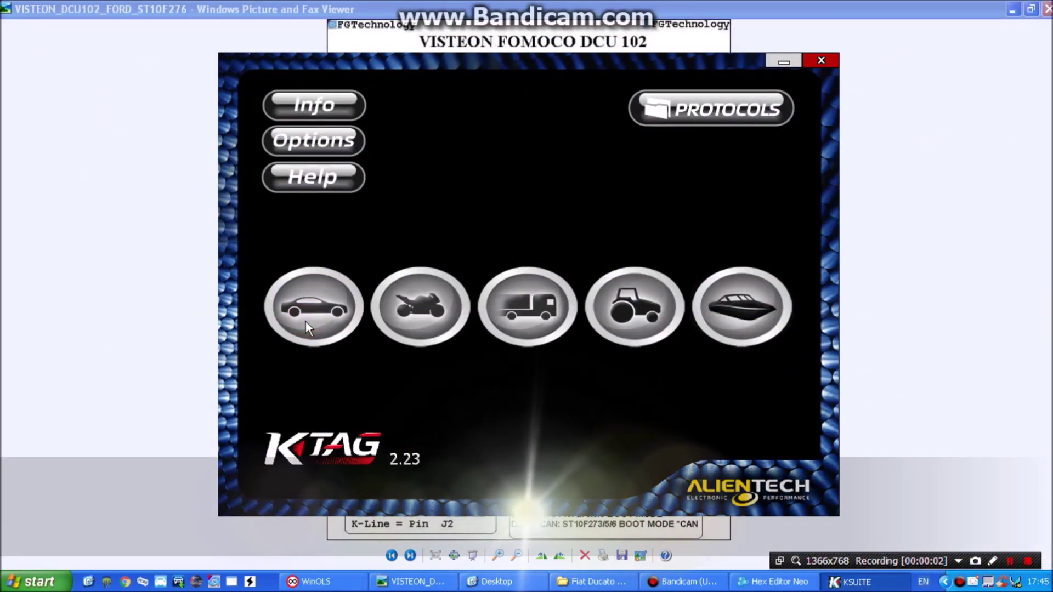
Open the K-TAG car list and select the manufacturer FIAT
left_click(305, 322)
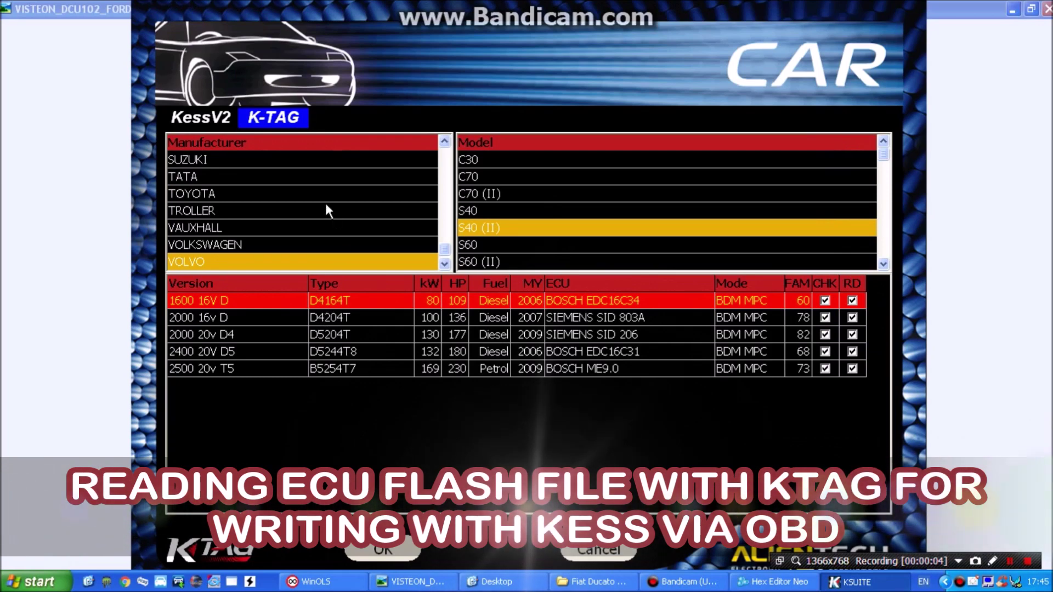
left_click(309, 228)
key("f")
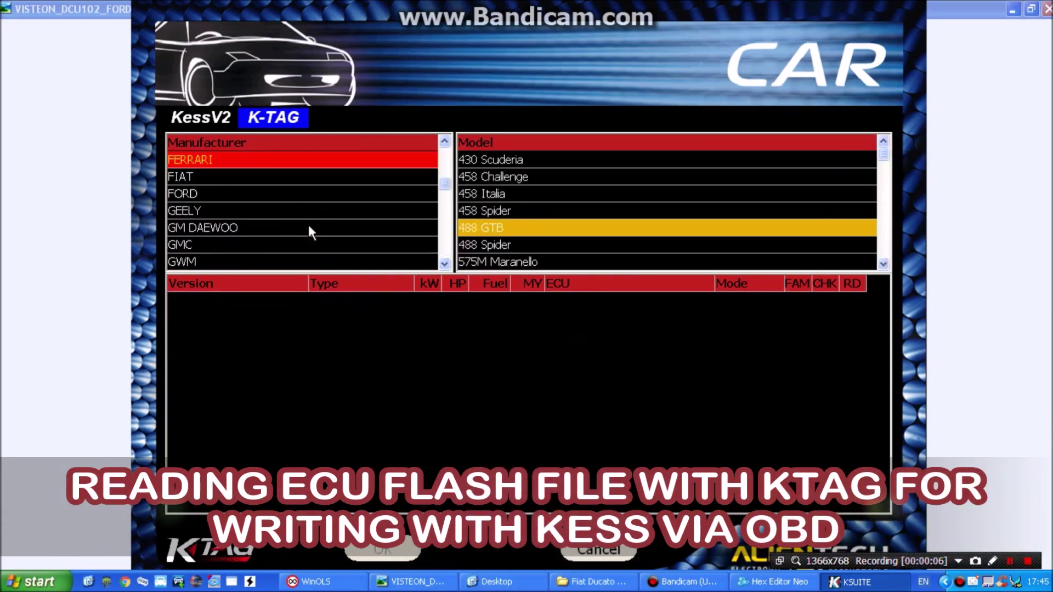
left_click(299, 176)
Choose the Ducato (V) model and confirm its 2200 Mjet version with the VISTEON DCU102 ECU in BOOT ST mode
left_click(535, 233)
key("d")
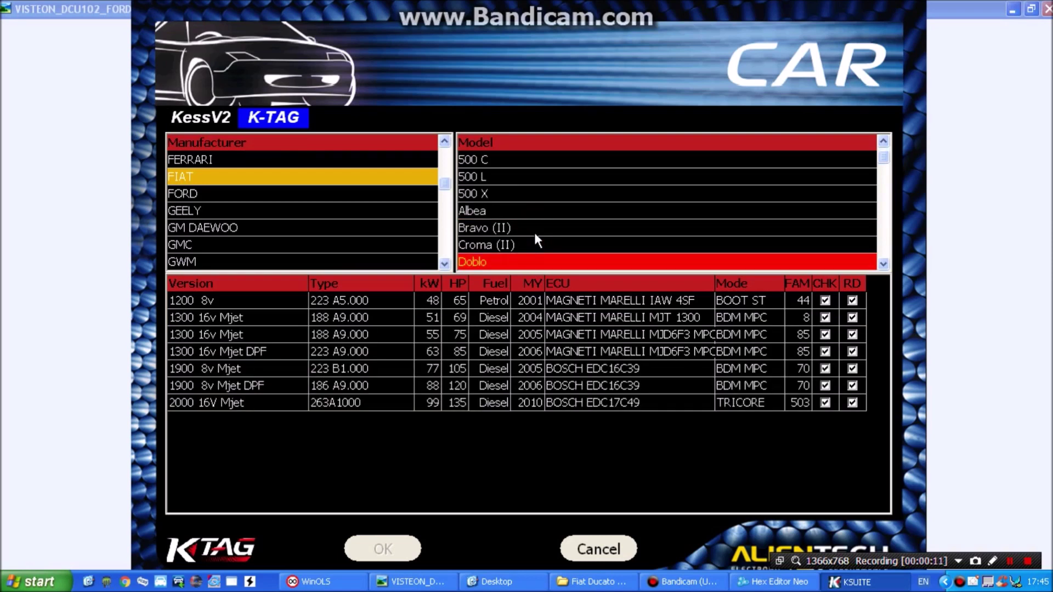
left_click(882, 264)
left_click(882, 265)
left_click(882, 264)
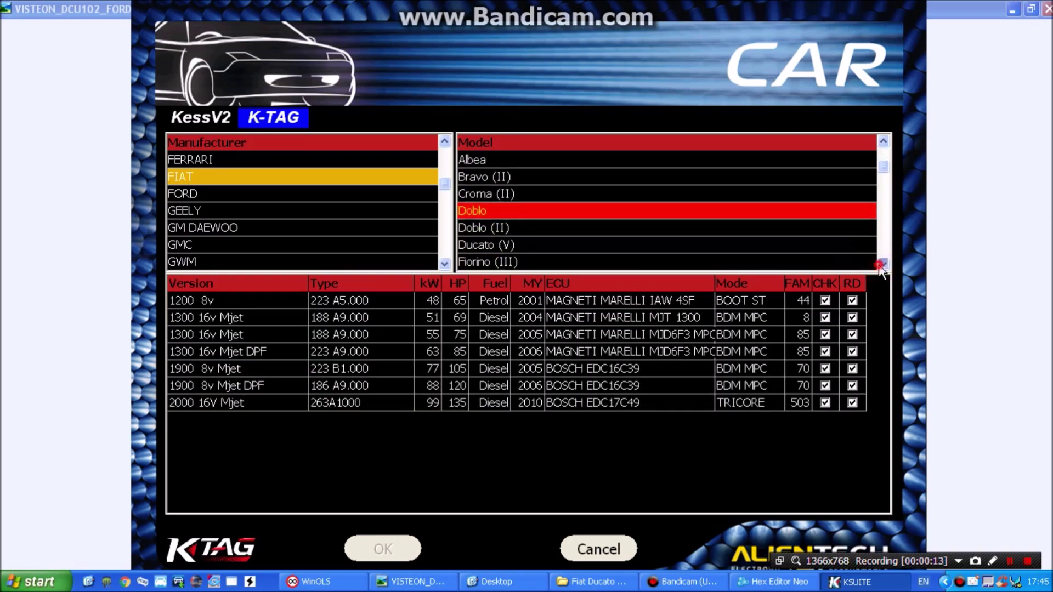
left_click(882, 264)
left_click(719, 230)
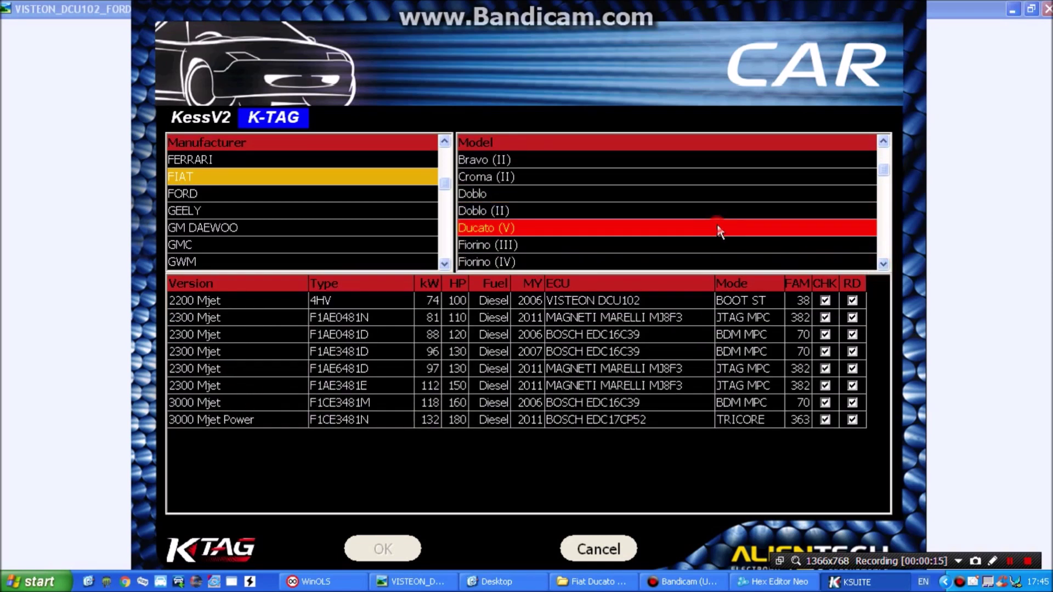
left_click(621, 299)
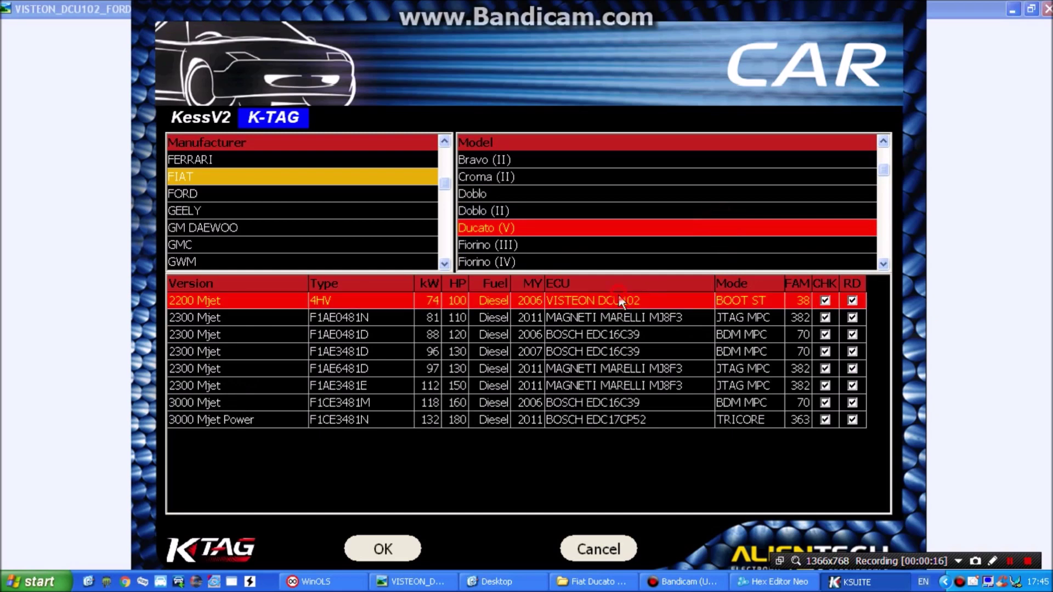
left_click(393, 553)
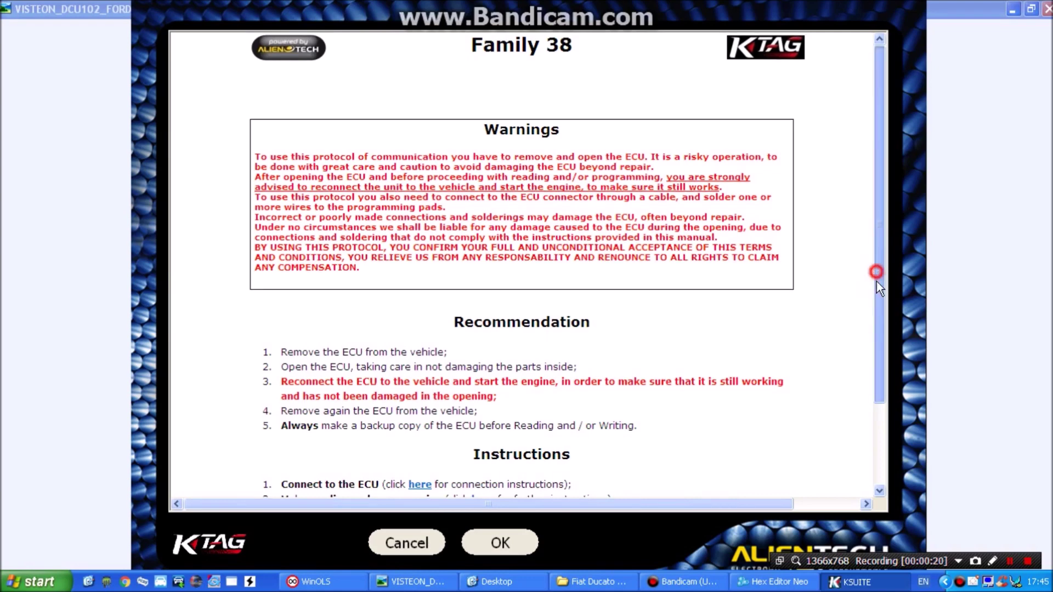
Examine the Family 38 connection instructions, including the pinouts for direct connection through CAN lines and through K-Line
left_click_drag(877, 281, 876, 408)
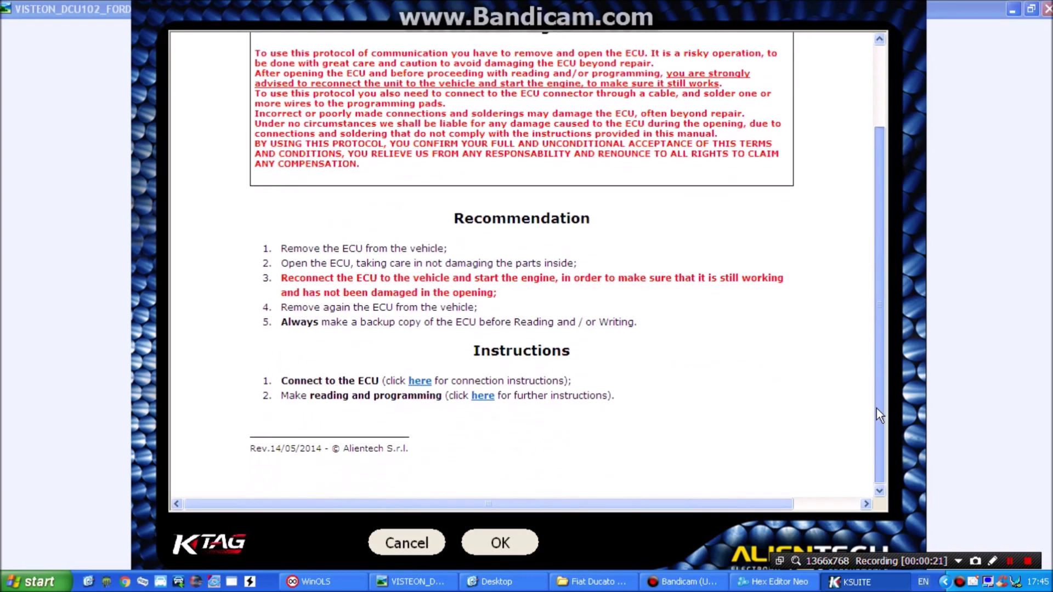
left_click(422, 385)
left_click_drag(879, 220, 886, 428)
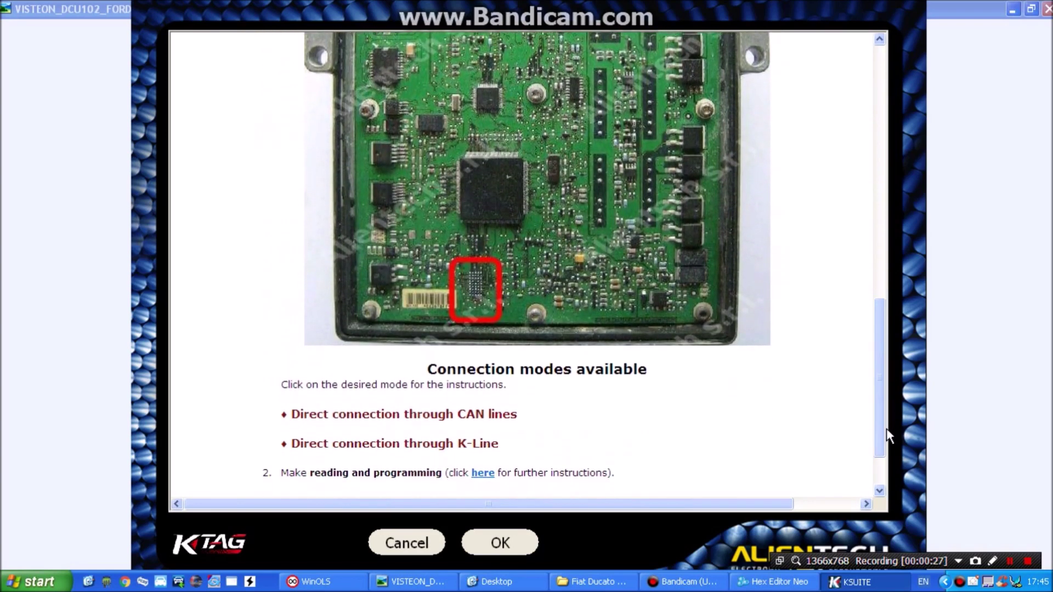
left_click(415, 418)
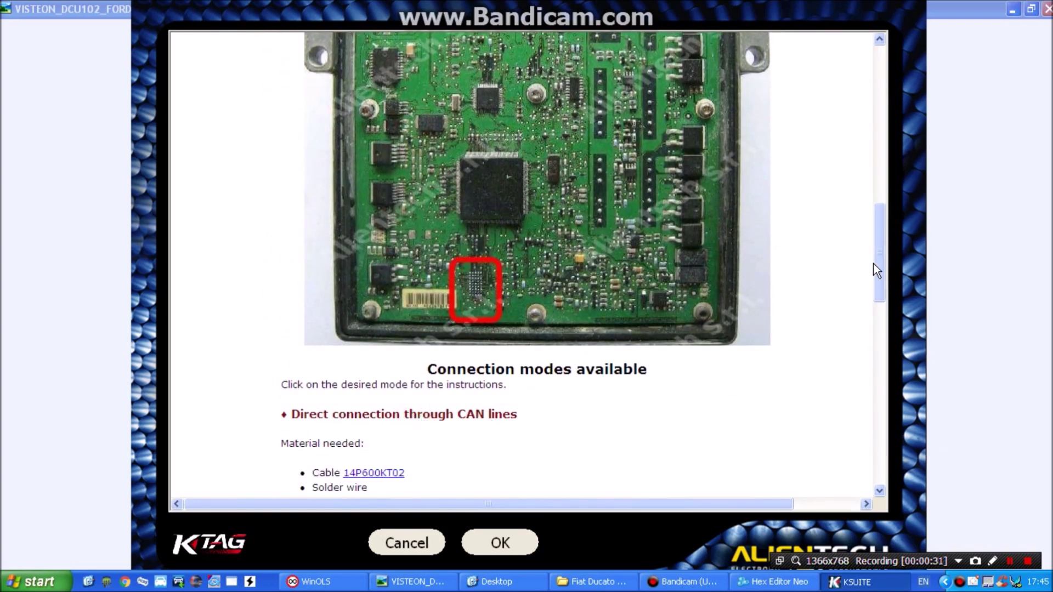
left_click_drag(873, 264, 882, 411)
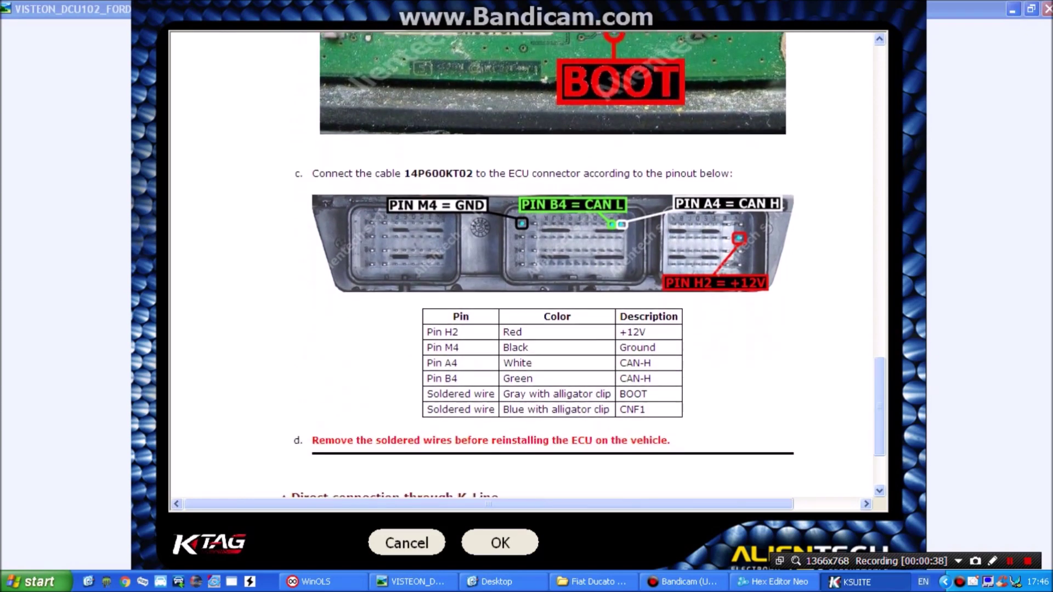
left_click_drag(880, 406, 880, 435)
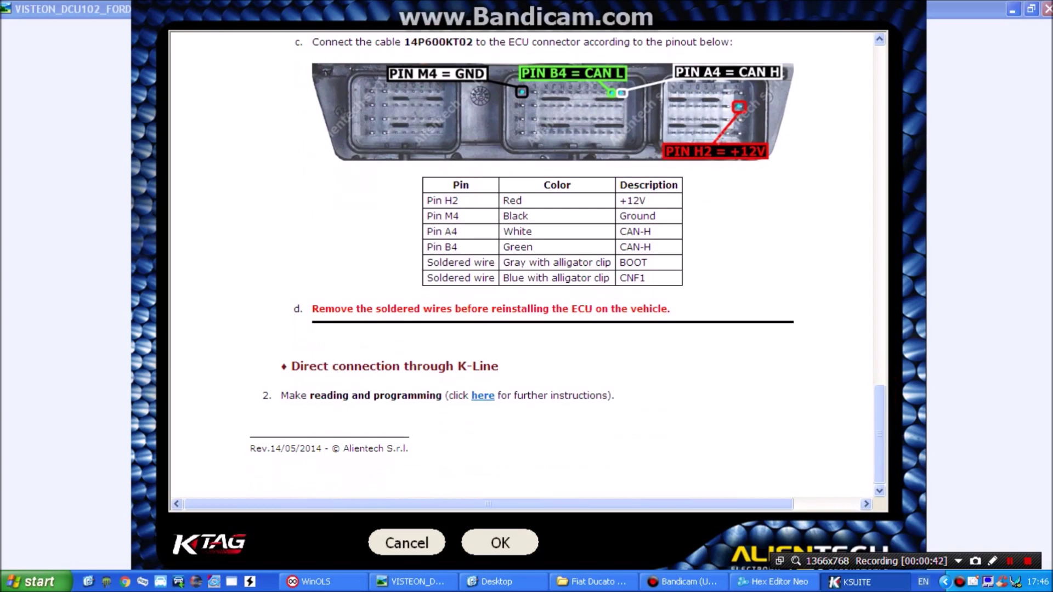
left_click(433, 366)
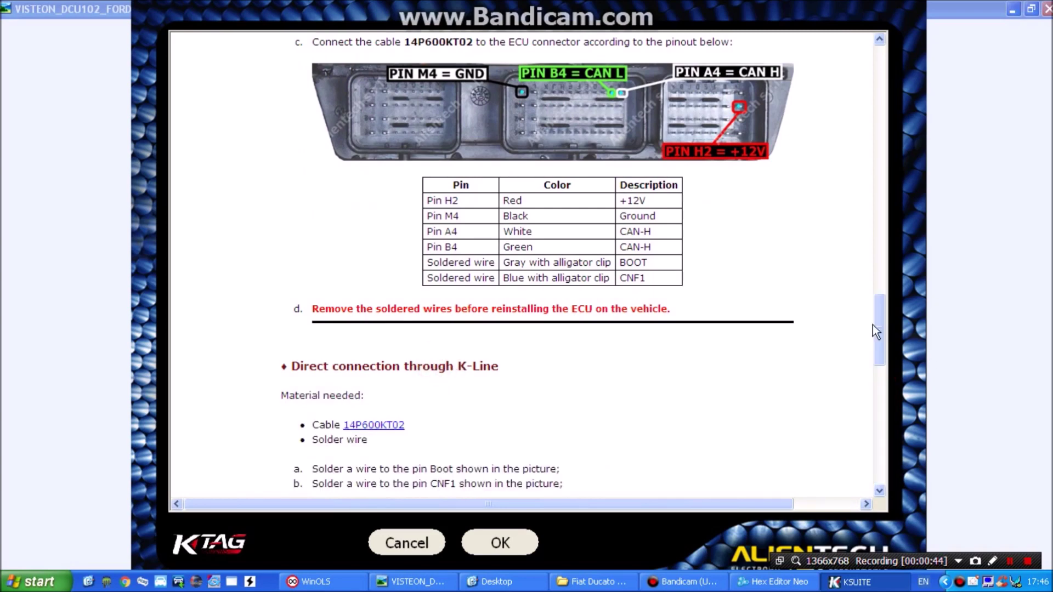
left_click_drag(884, 325, 885, 456)
Accept the instructions, read the ECU's backup, and save it as separate files named Fiat Ducato 2,2 2006 DCU-102 OLD K-TAG
left_click(492, 542)
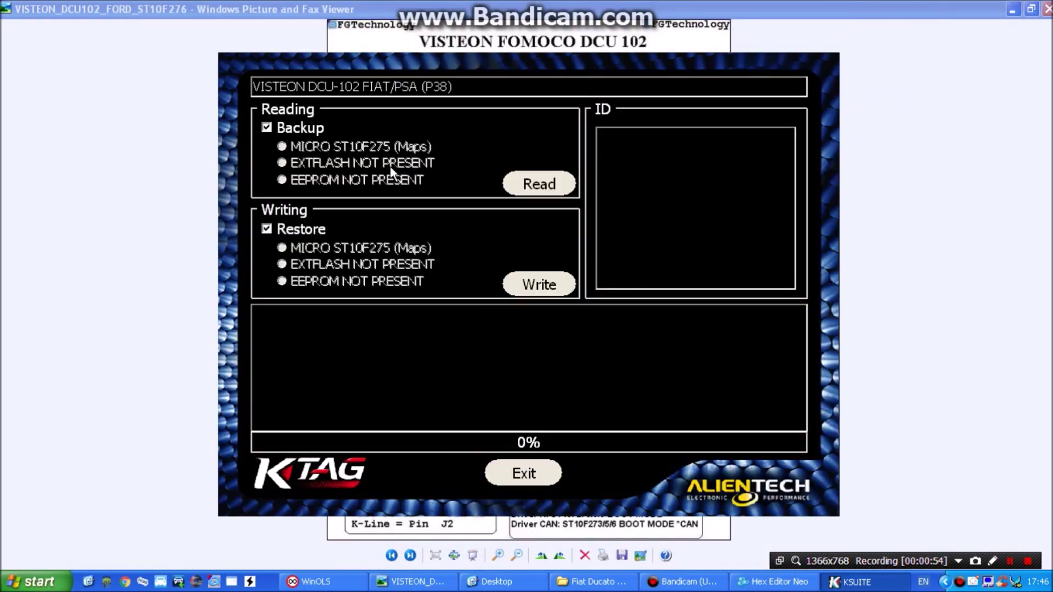
left_click(538, 185)
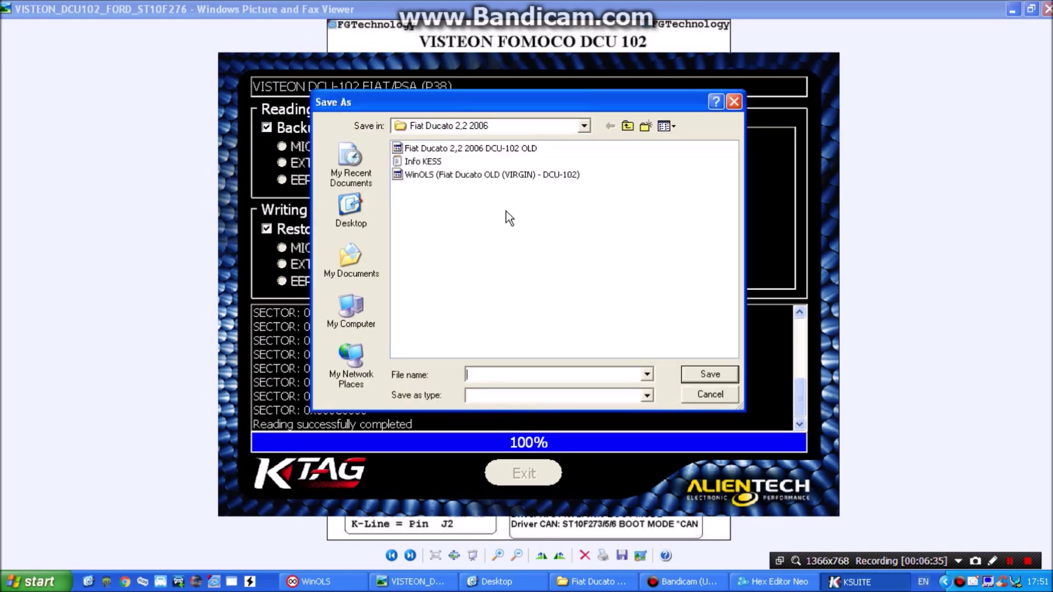
left_click(487, 148)
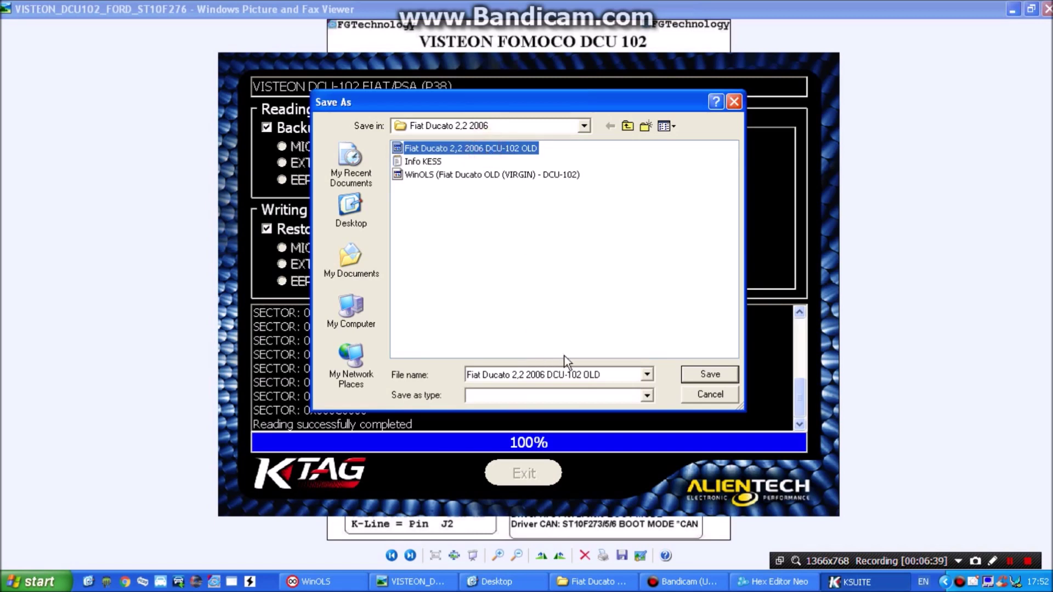
double_click(617, 375)
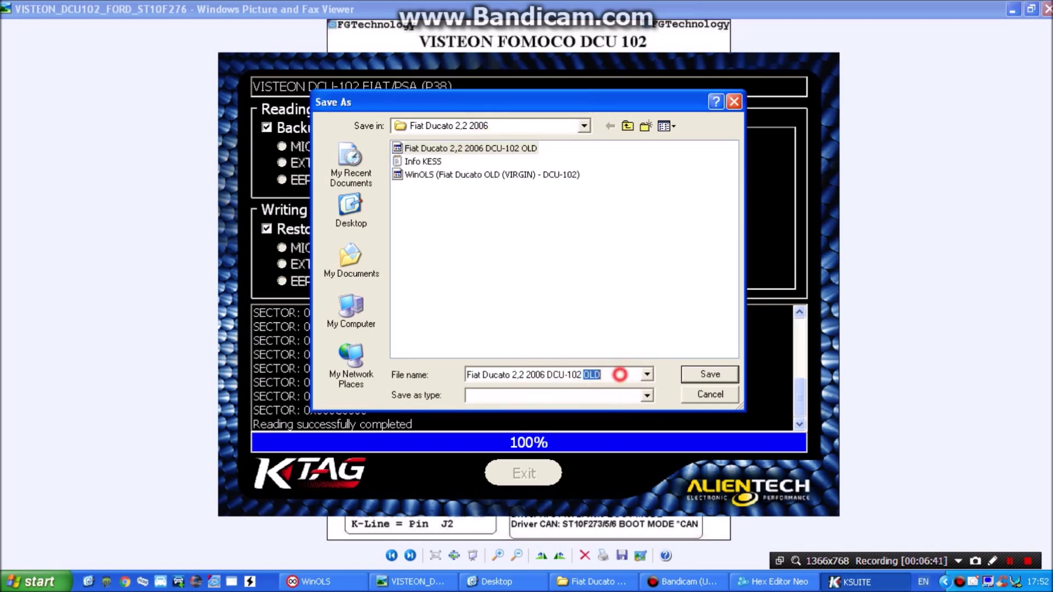
left_click(620, 375)
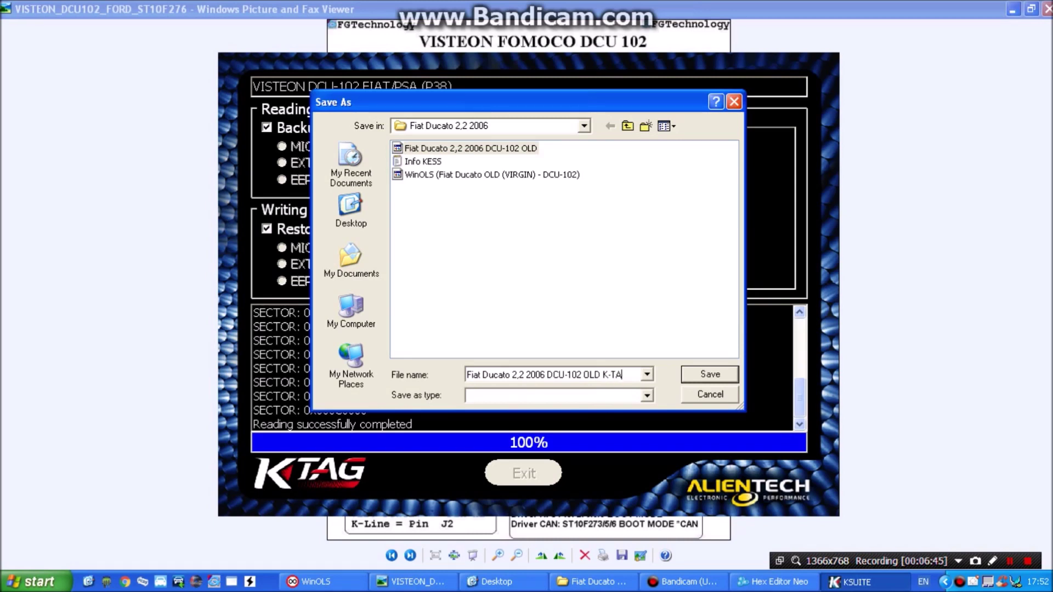
left_click(701, 376)
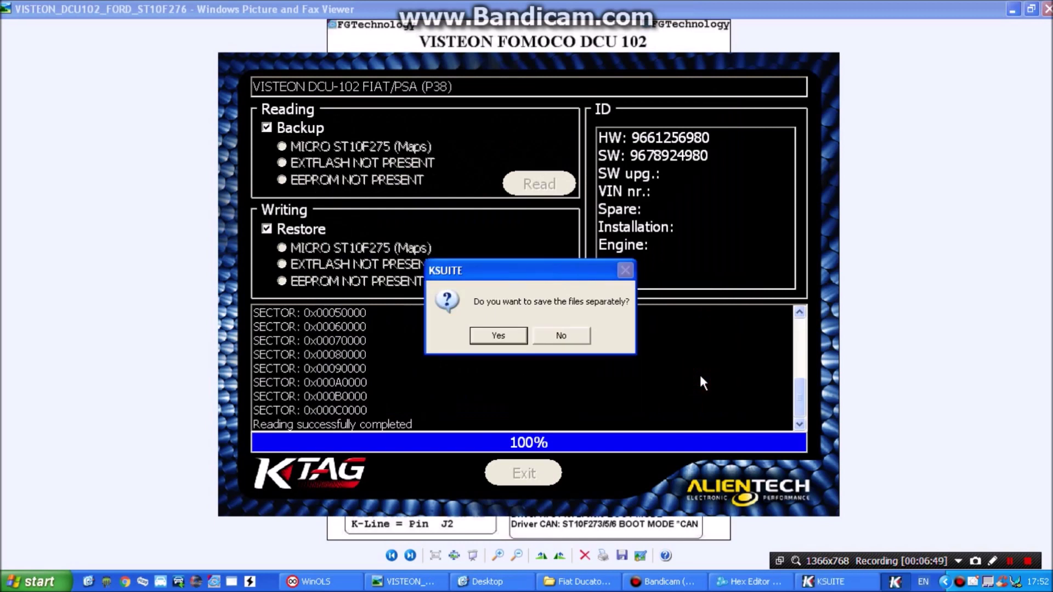
left_click(509, 337)
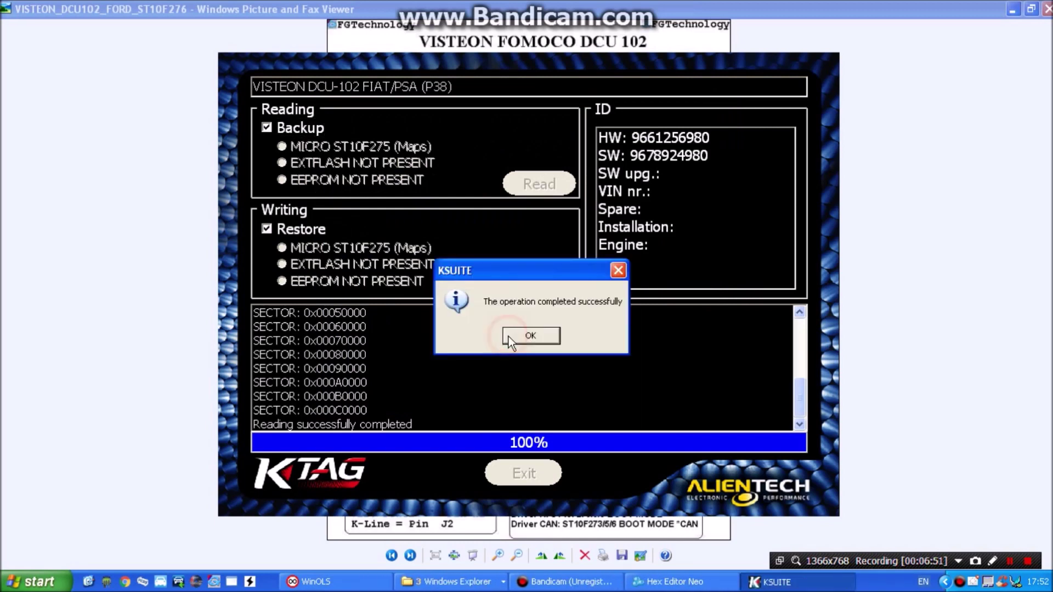
left_click(510, 337)
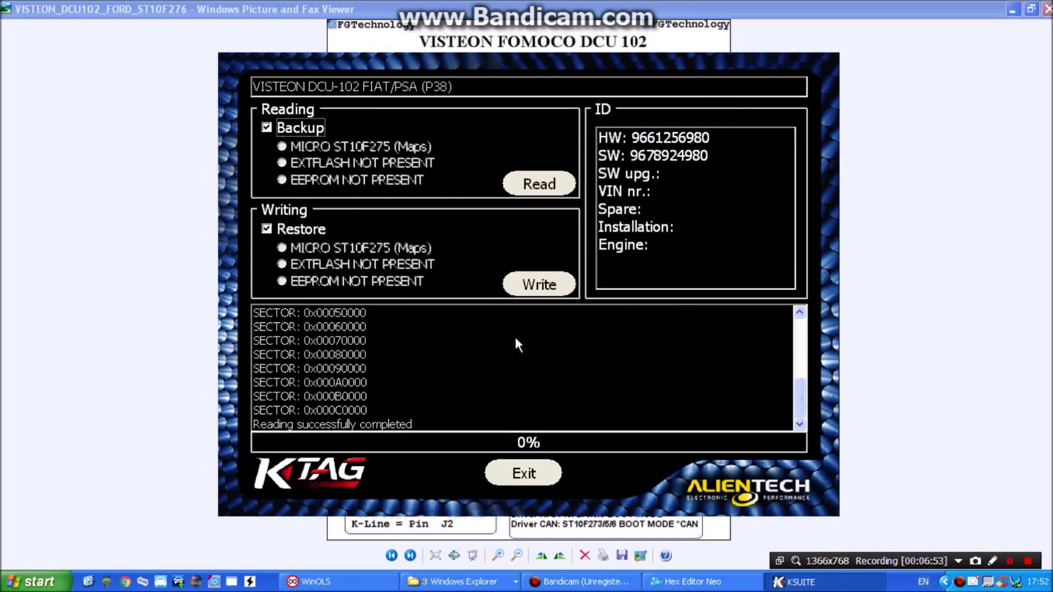
Exit the ECU reading session, leave the vehicle list, and close K-TAG
left_click(549, 478)
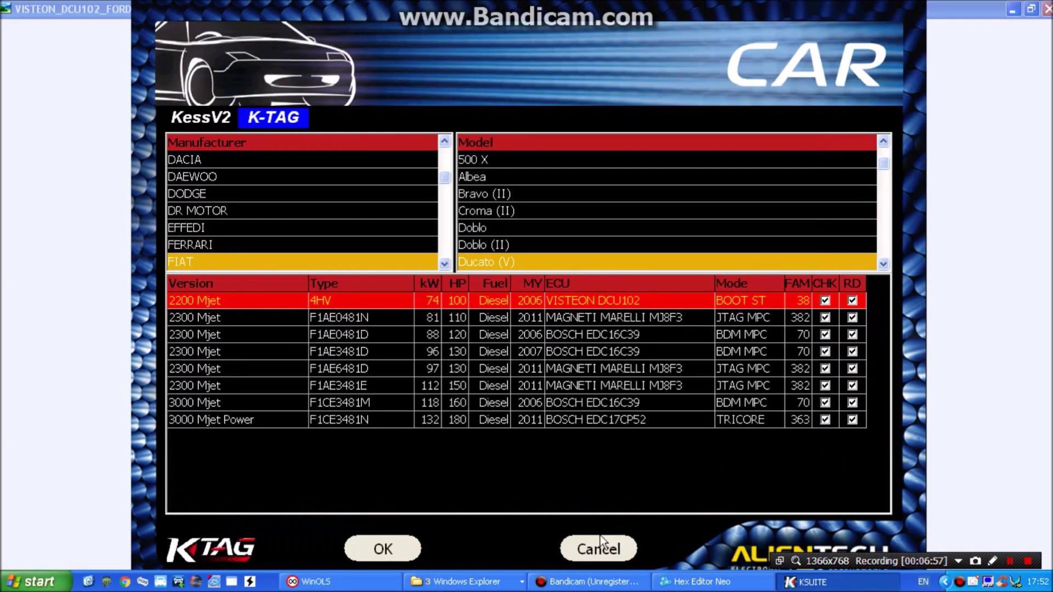
left_click(600, 549)
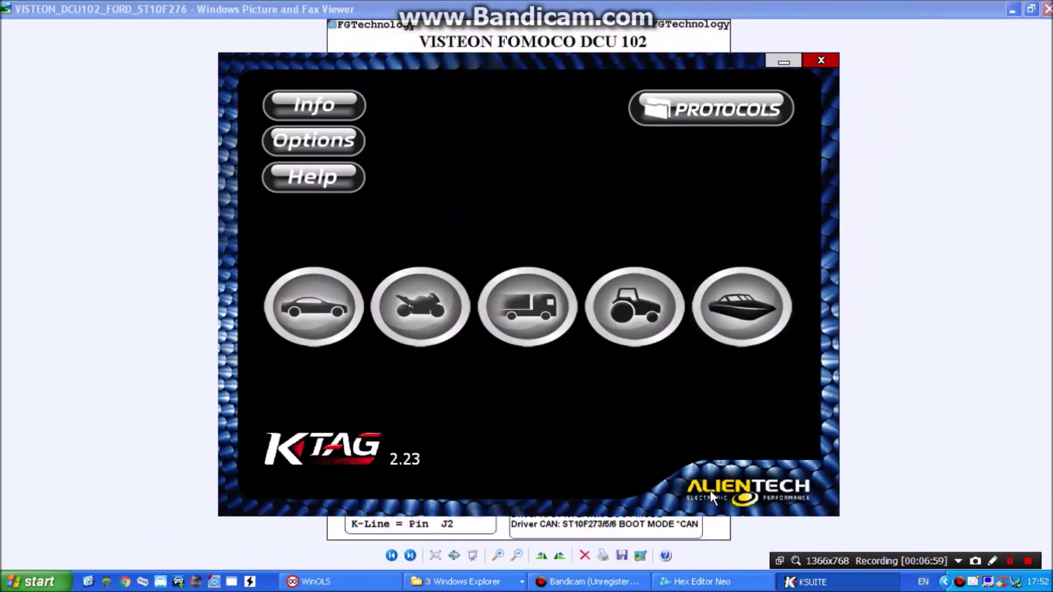
left_click(823, 60)
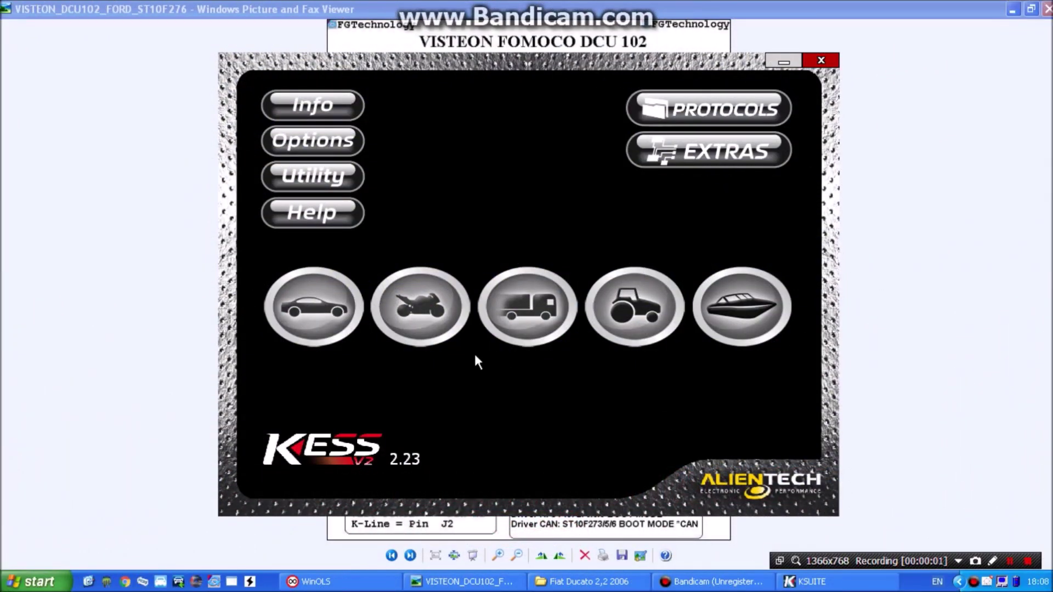
In KESS V2, choose the Fiat Ducato (V) 2200 Mjet VISTEON DCU102 car and load WinOLS (Fiat Ducato OLD (VIRGIN) - DCU-102) K-TAG for writing
left_click(331, 313)
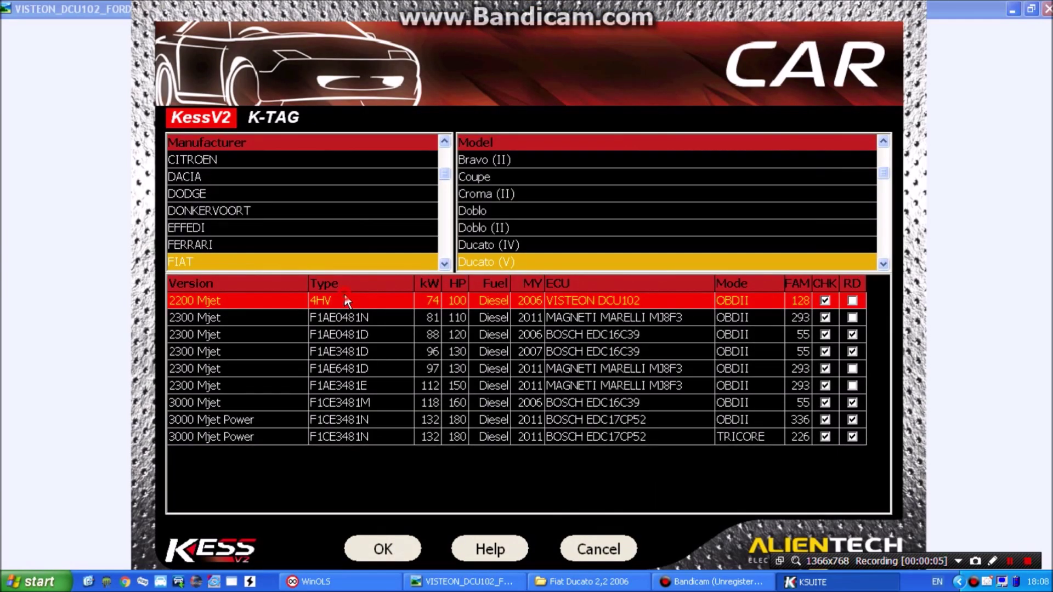
left_click(384, 548)
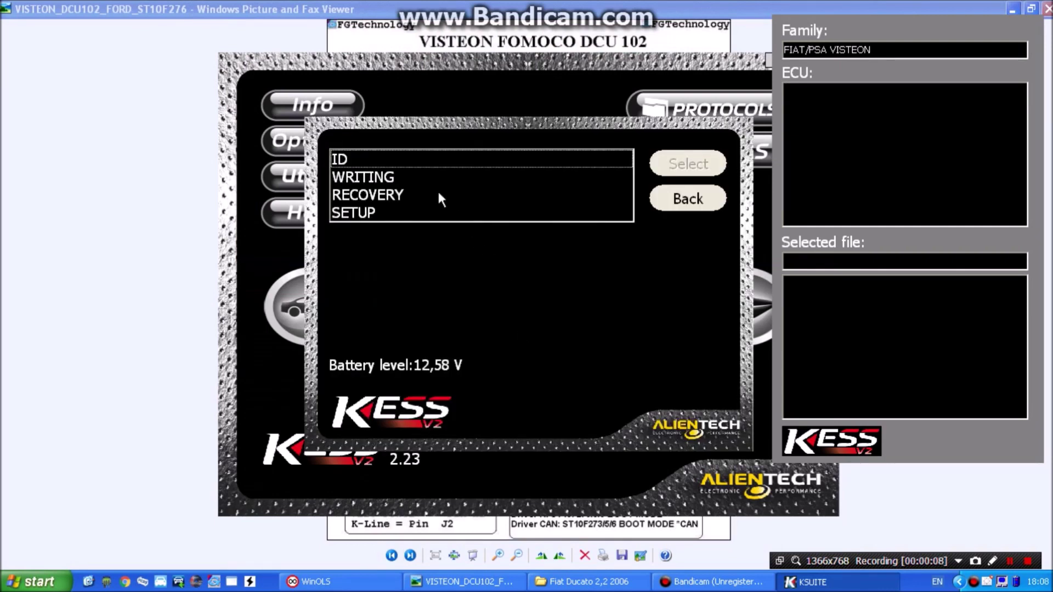
left_click(436, 178)
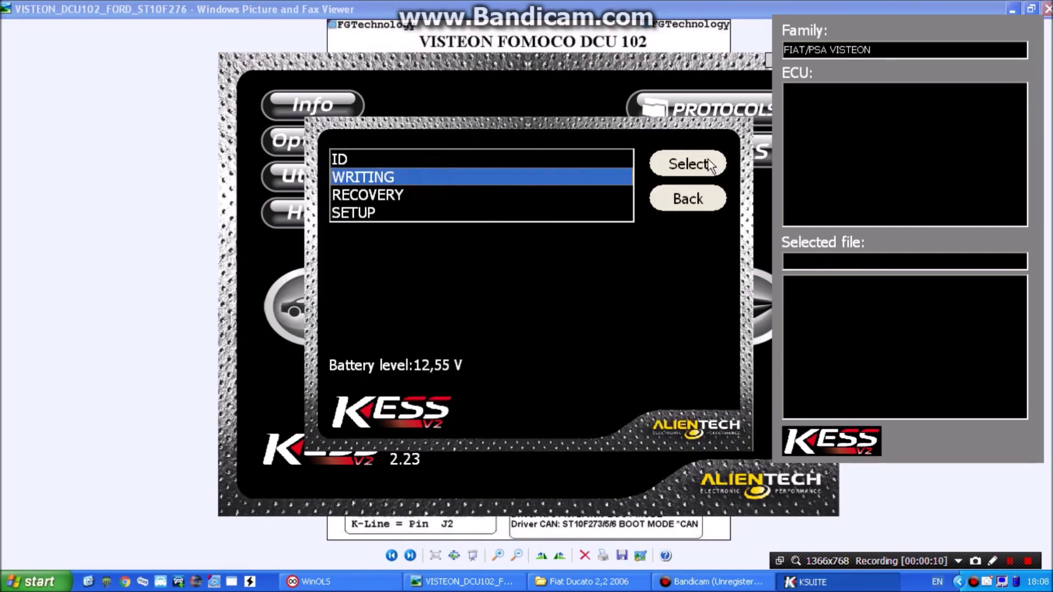
left_click(687, 164)
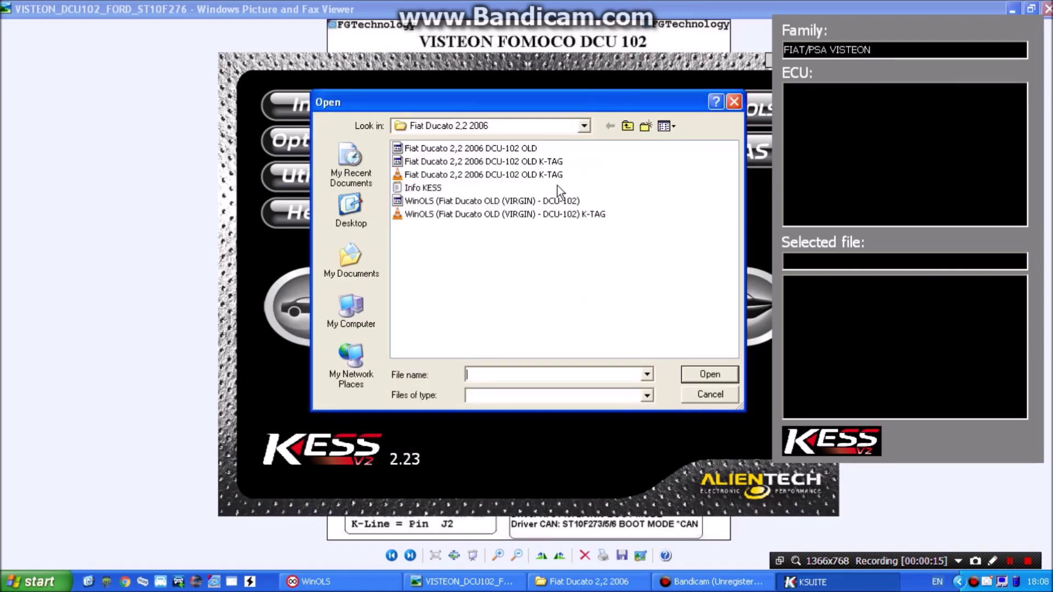
left_click(536, 217)
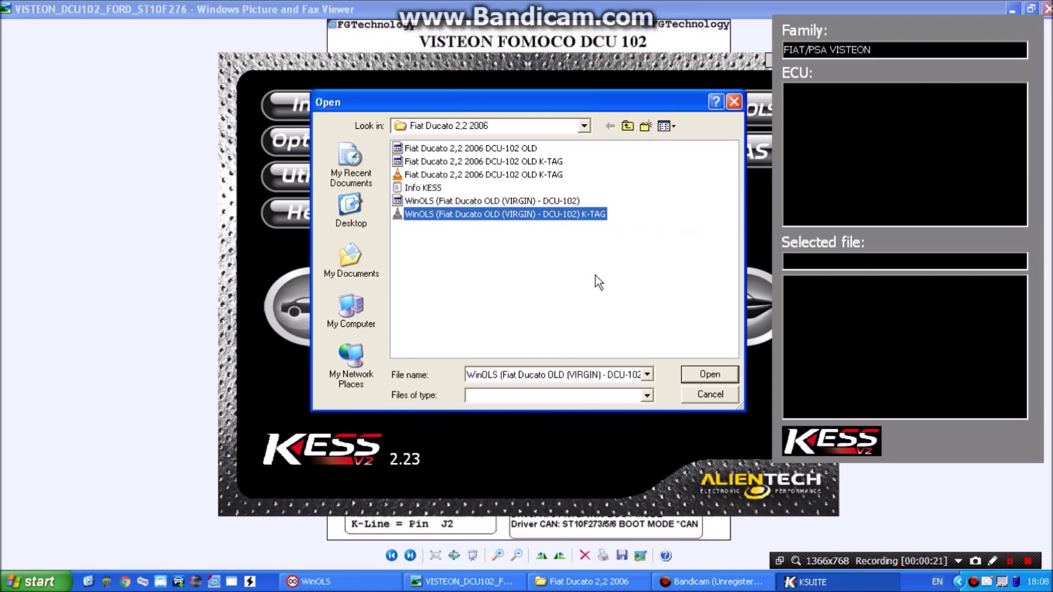
left_click(699, 374)
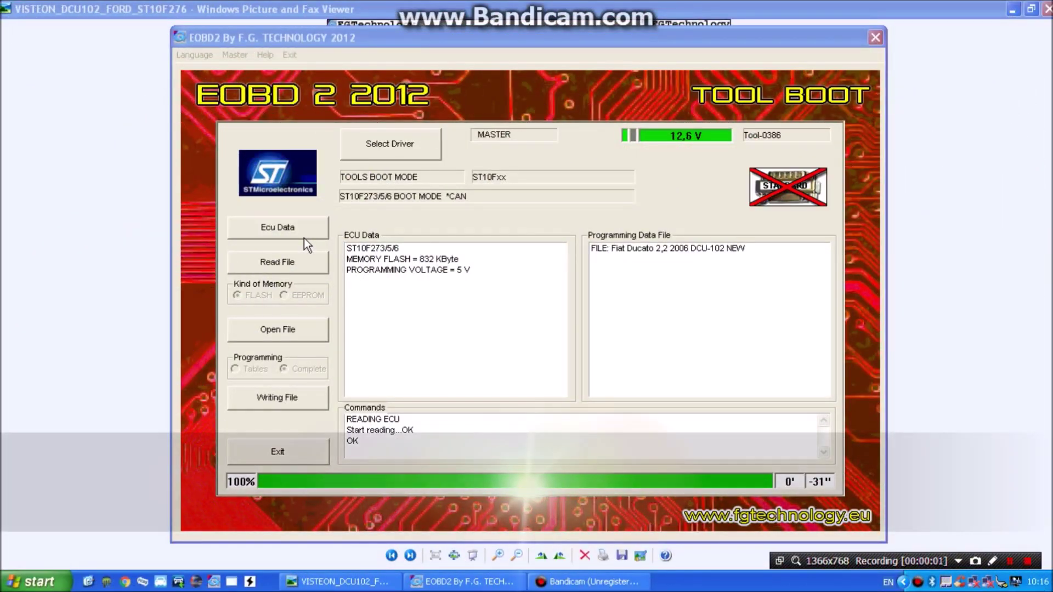
In EOBD2 by F.G. Technology, load Fiat Ducato 2,2 2006 DCU-102 OLD as the programming data file
left_click(292, 327)
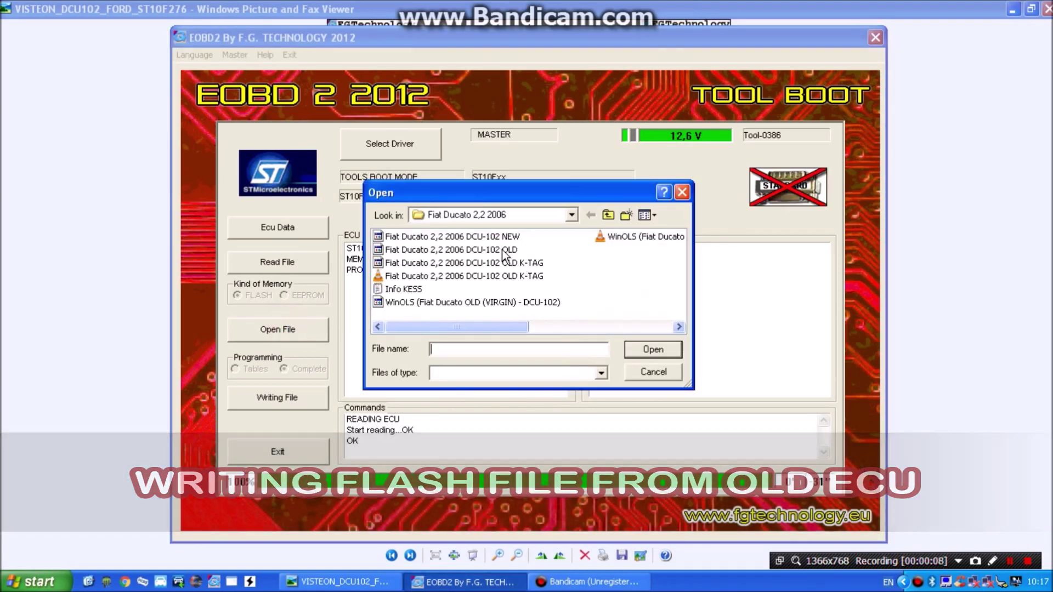
left_click(494, 251)
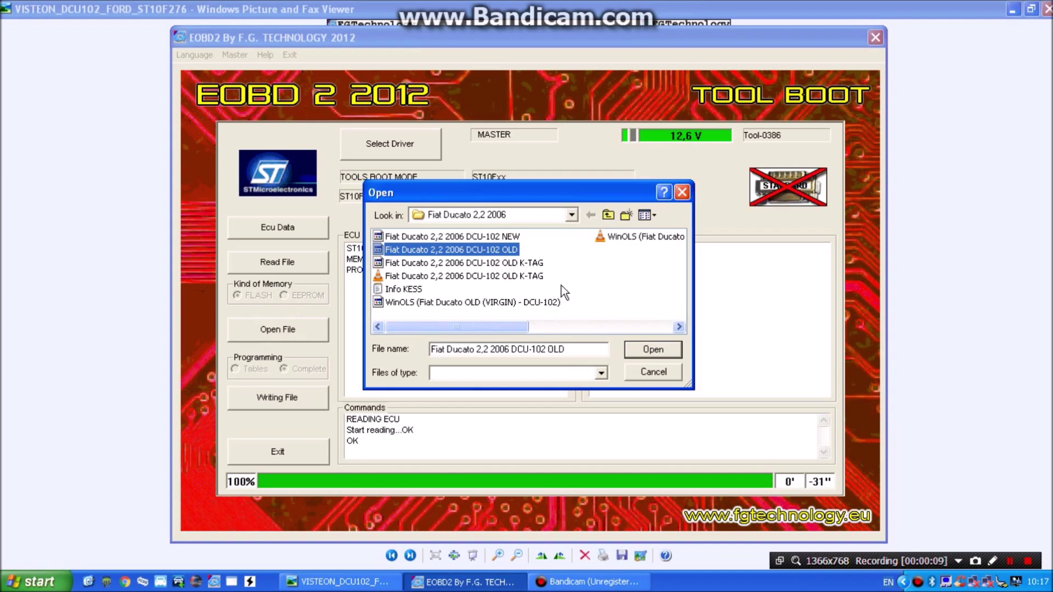
left_click(633, 350)
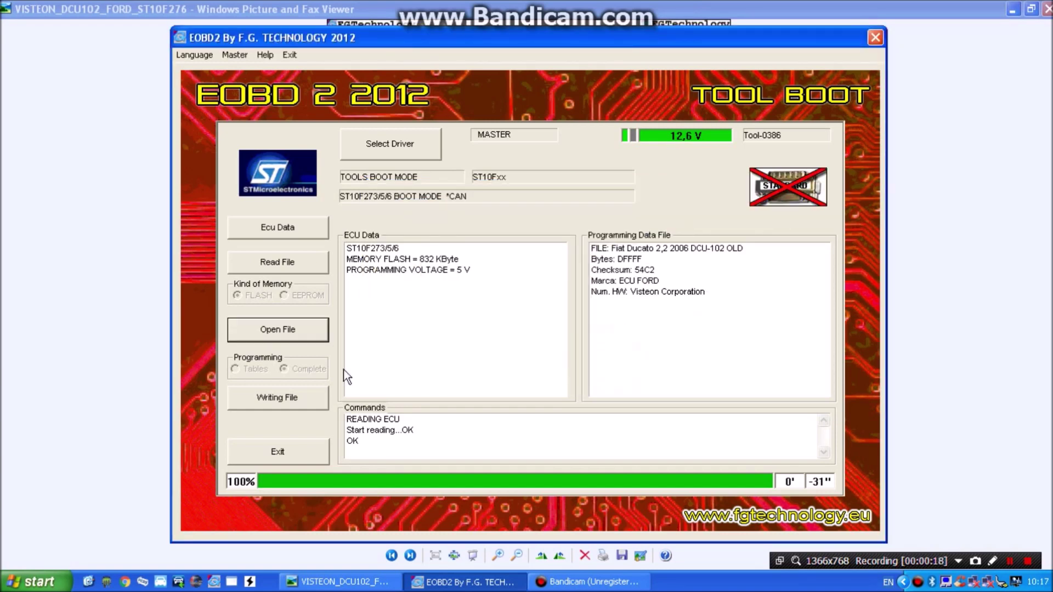
Write the loaded flash file to the ECU, accepting the checksum correction and confirming the dashboard off/on cycle with its 30-second wait
left_click(284, 398)
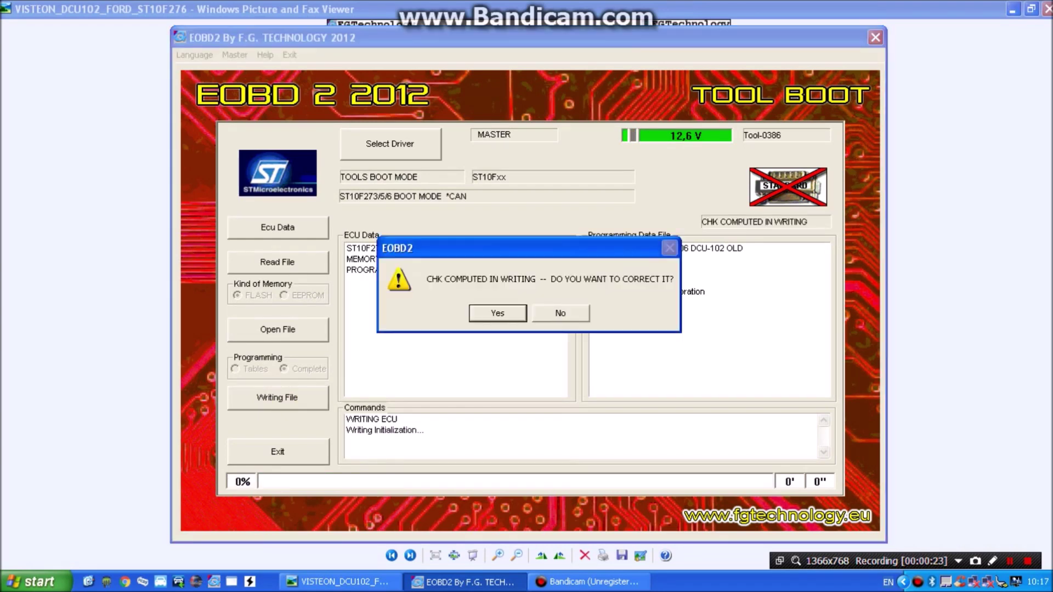
left_click(486, 318)
left_click(486, 318)
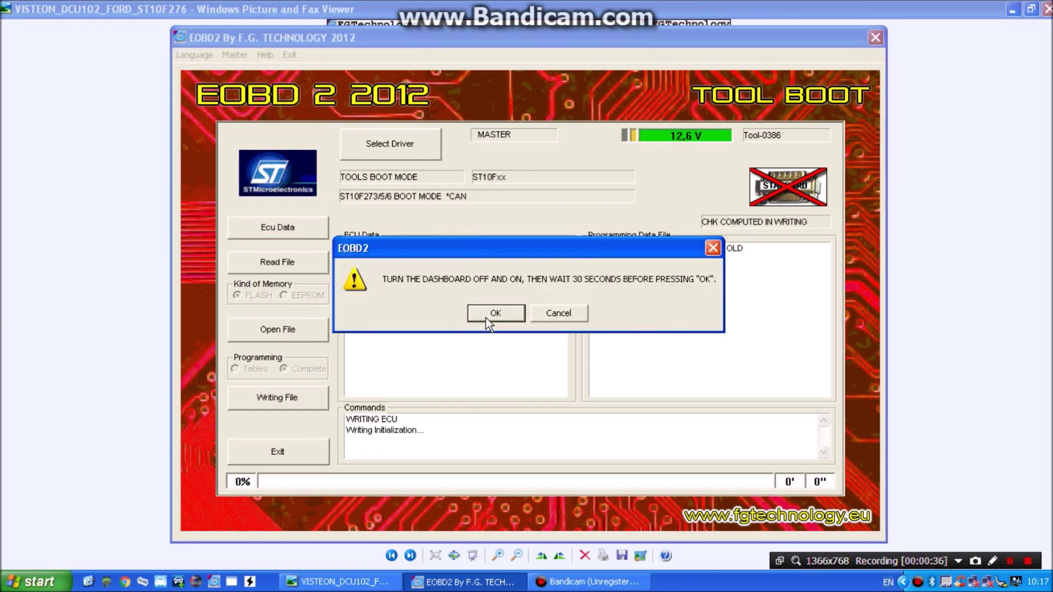
left_click(486, 318)
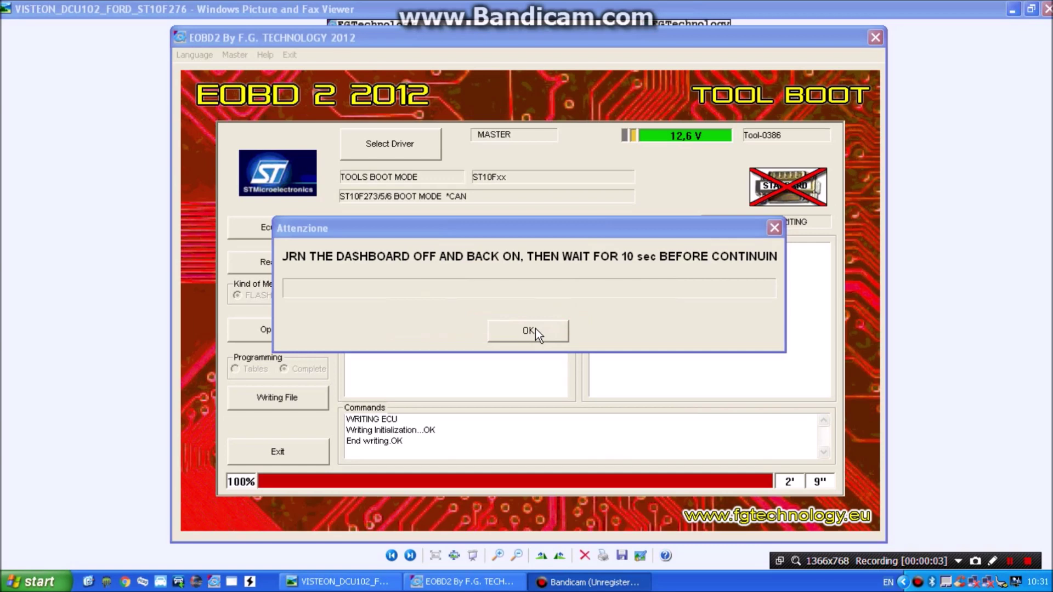
Confirm the closing dashboard off and on cycle after the write, and exit EOBD2
left_click(529, 331)
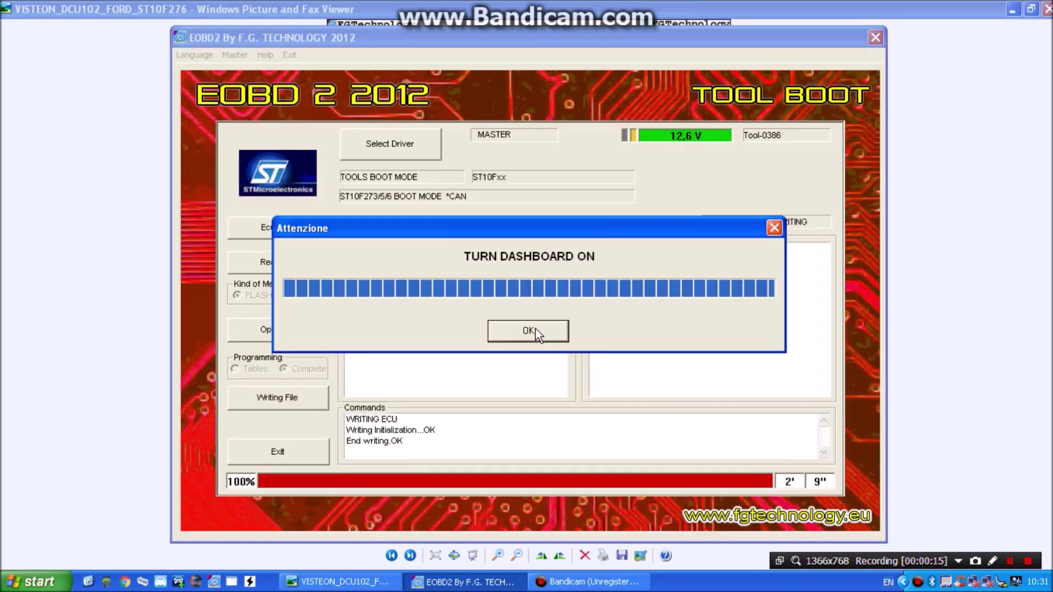
left_click(535, 328)
left_click(295, 453)
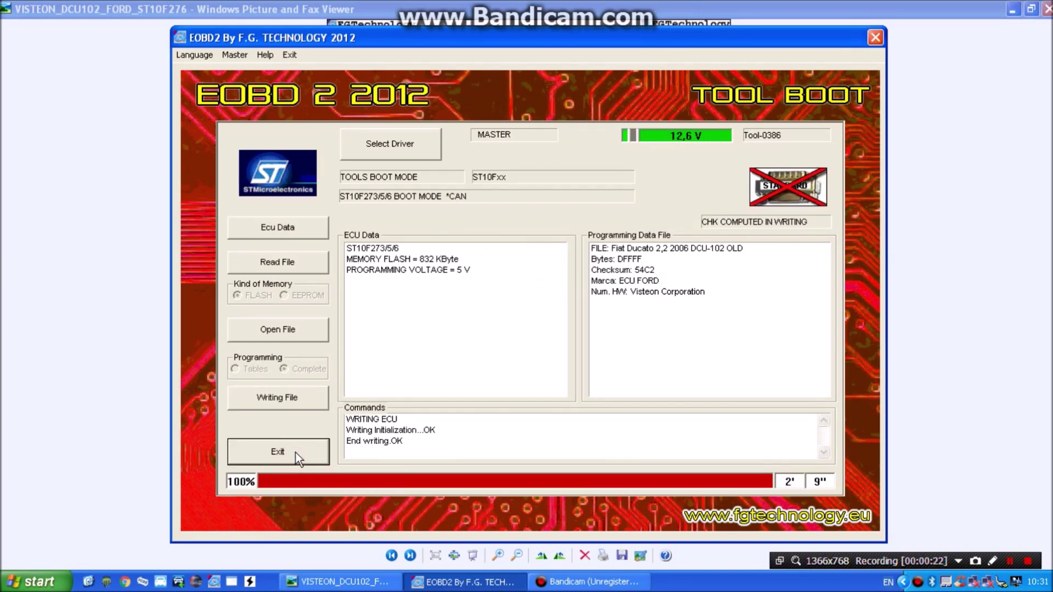
left_click(295, 453)
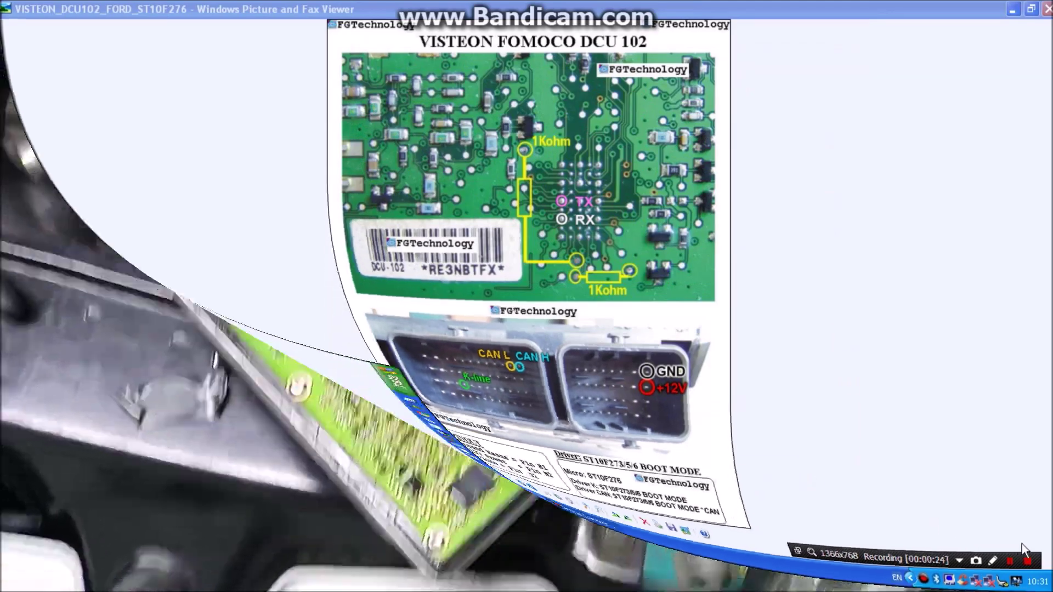